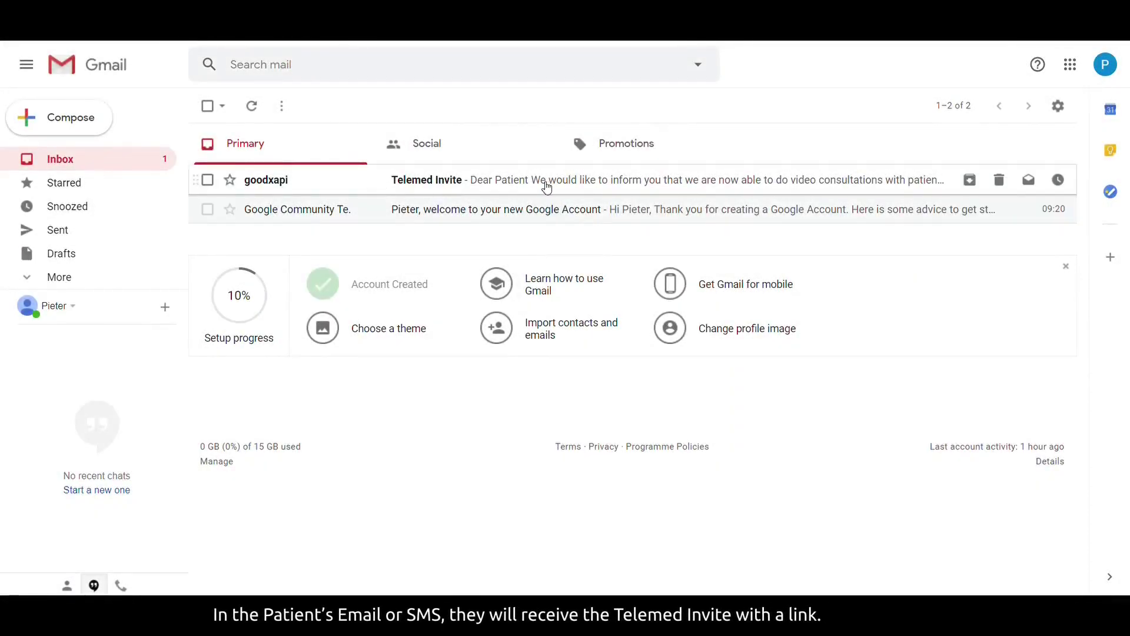
# Open the Telemed Invite email and follow its link to Logbox Test's external booking page
pyautogui.click(449, 183)
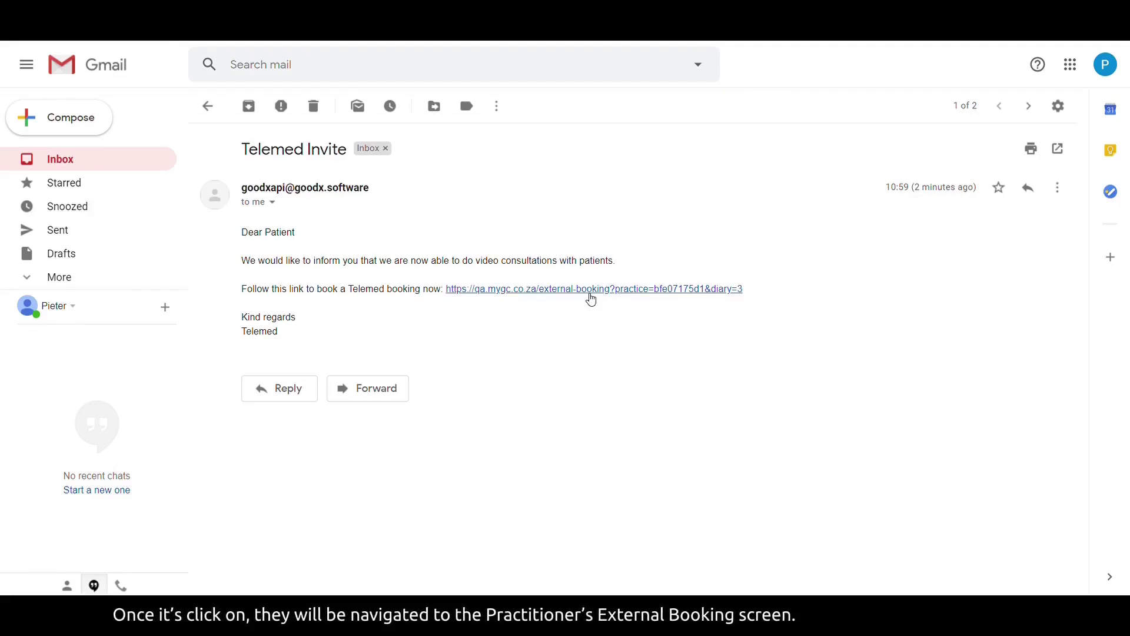
pyautogui.click(591, 294)
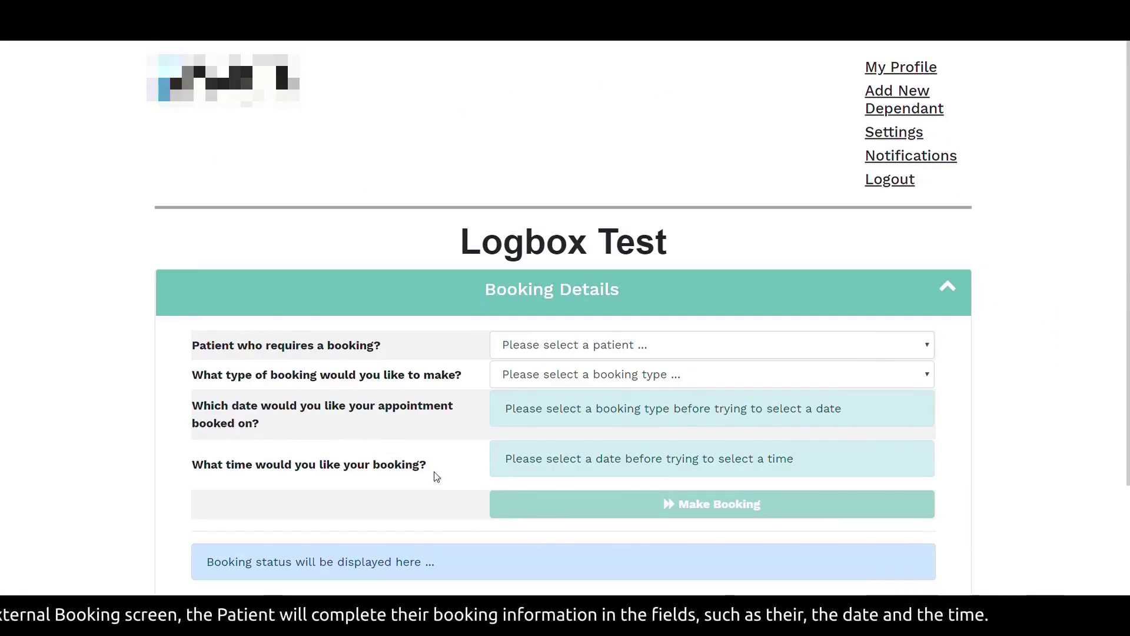
# Choose the patient and set a Telemed booking for 2020-03-26 at 12:15
pyautogui.click(709, 352)
pyautogui.click(598, 381)
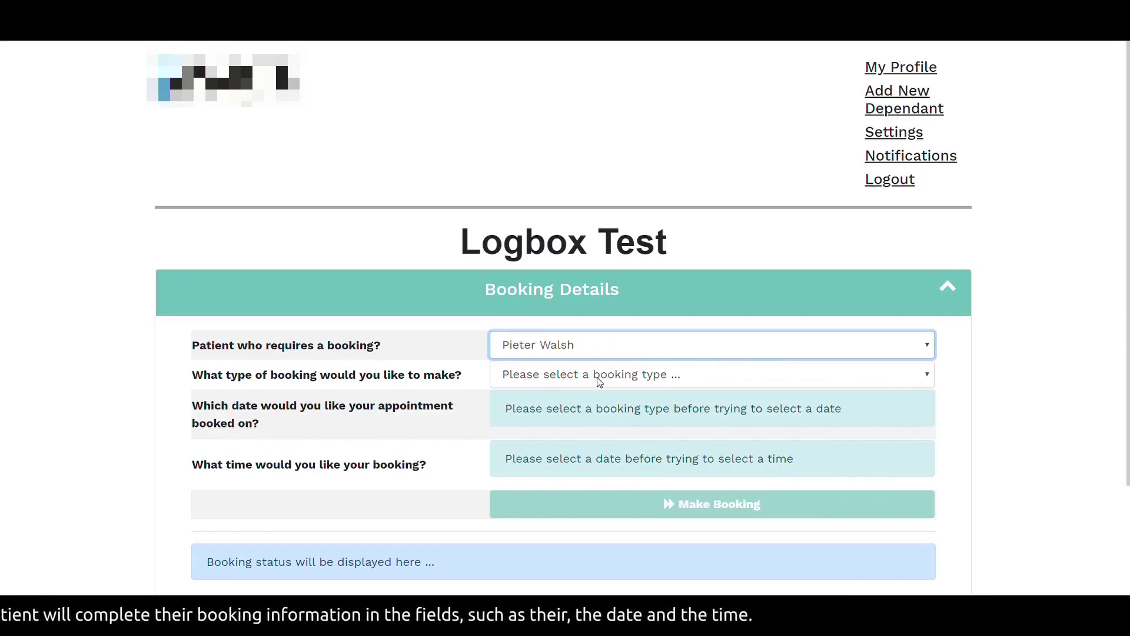
pyautogui.moveTo(201, 379); pyautogui.dragTo(411, 383)
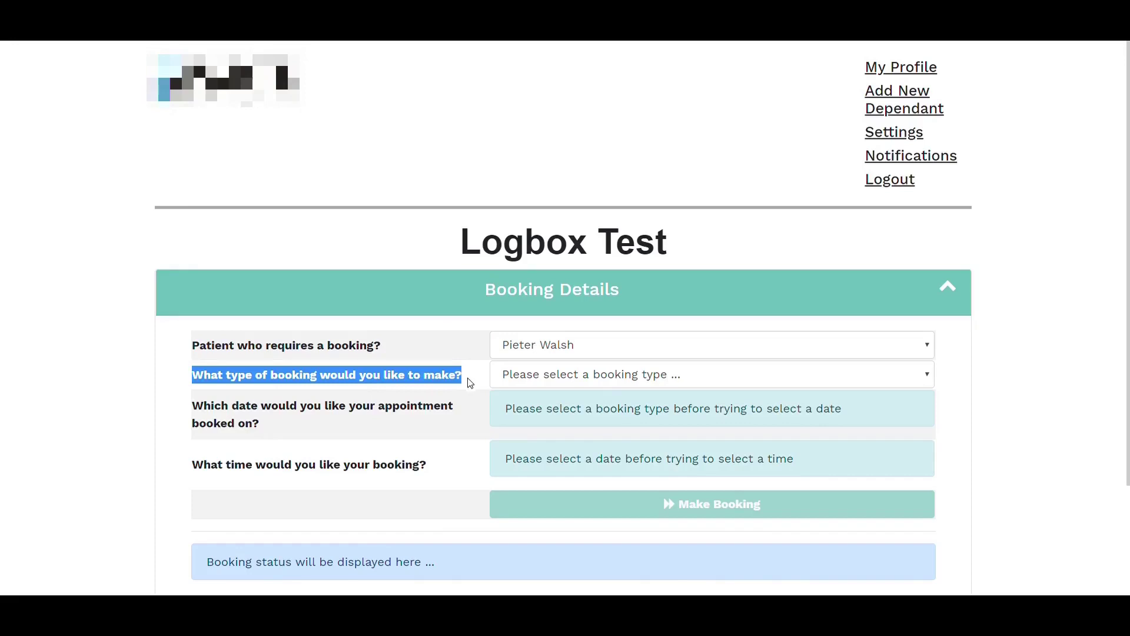
pyautogui.click(613, 386)
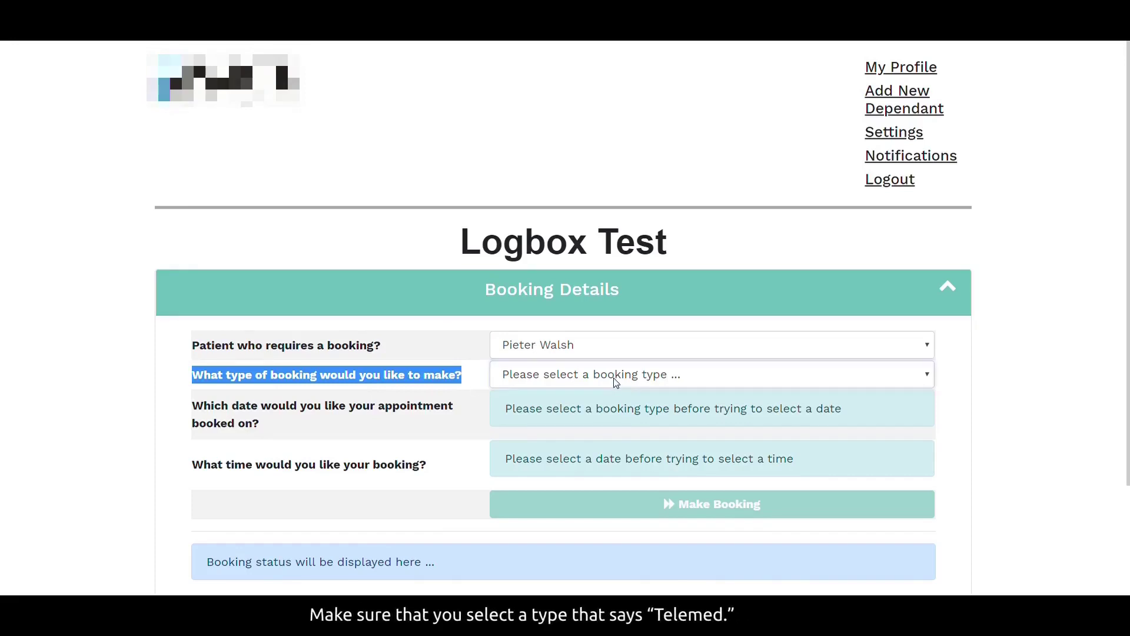
pyautogui.click(581, 413)
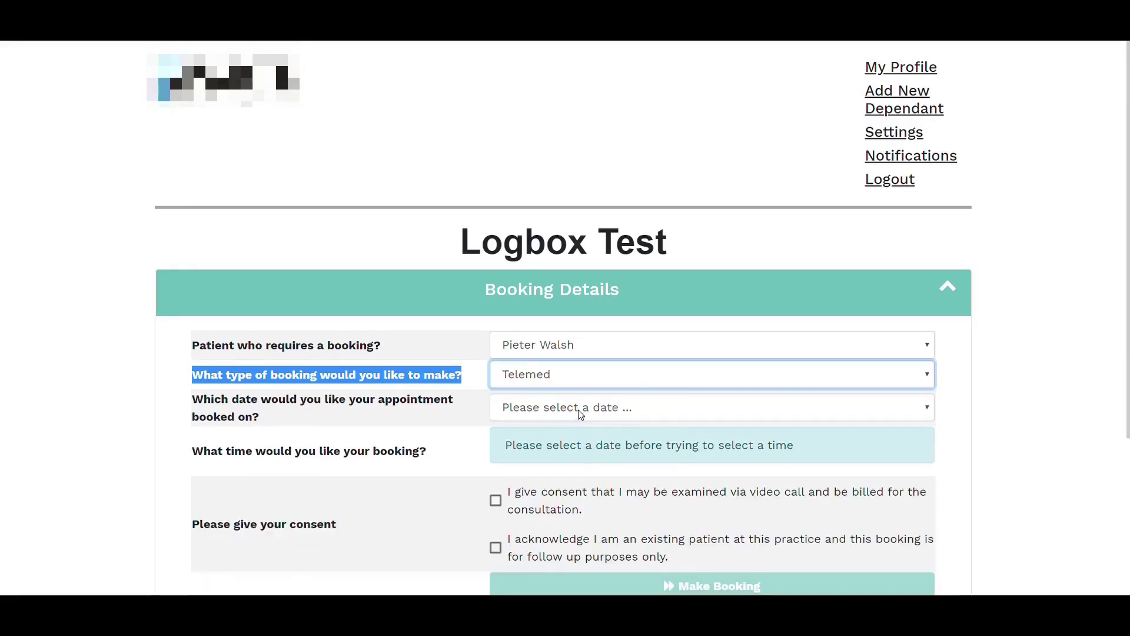
pyautogui.click(578, 448)
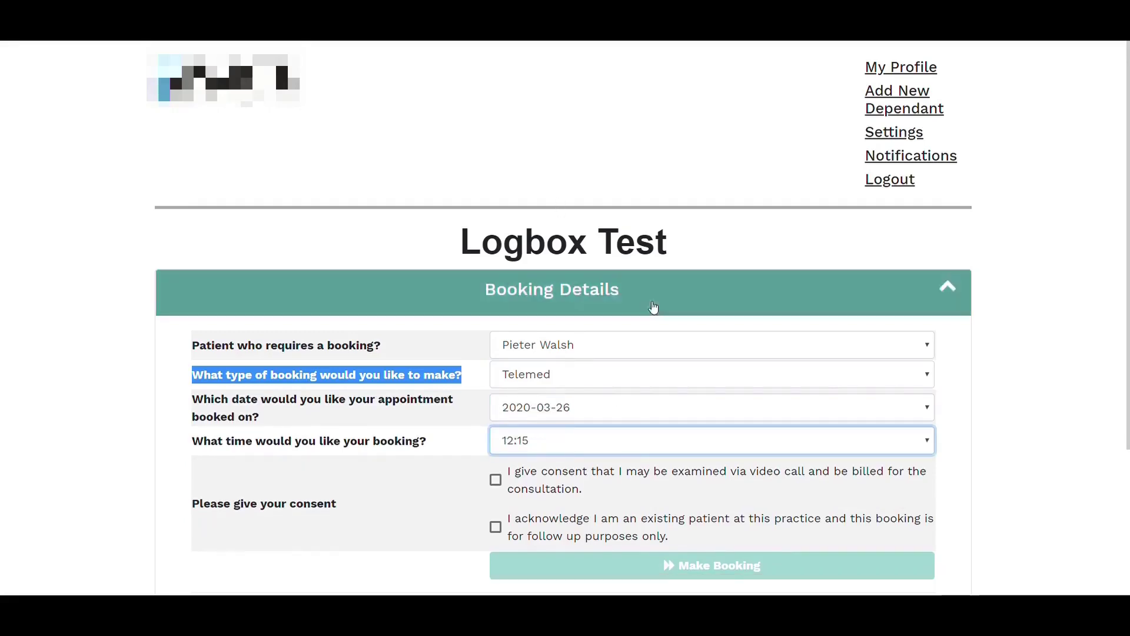
pyautogui.scroll(-3, 537, 406)
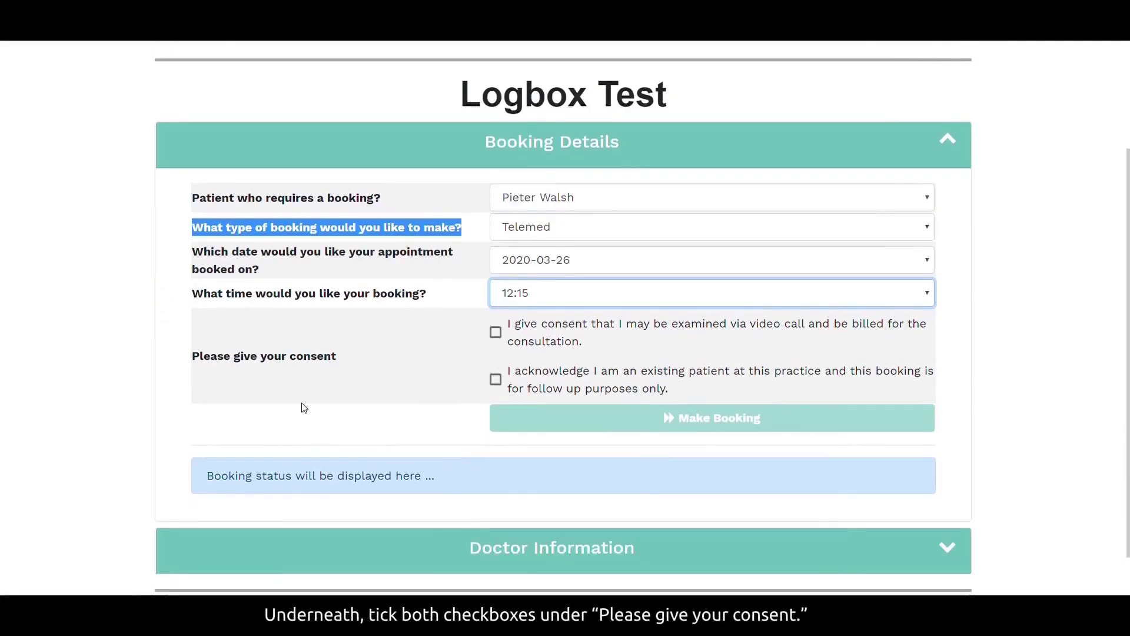
# Give both consents, make the booking, and send five-star feedback
pyautogui.click(497, 334)
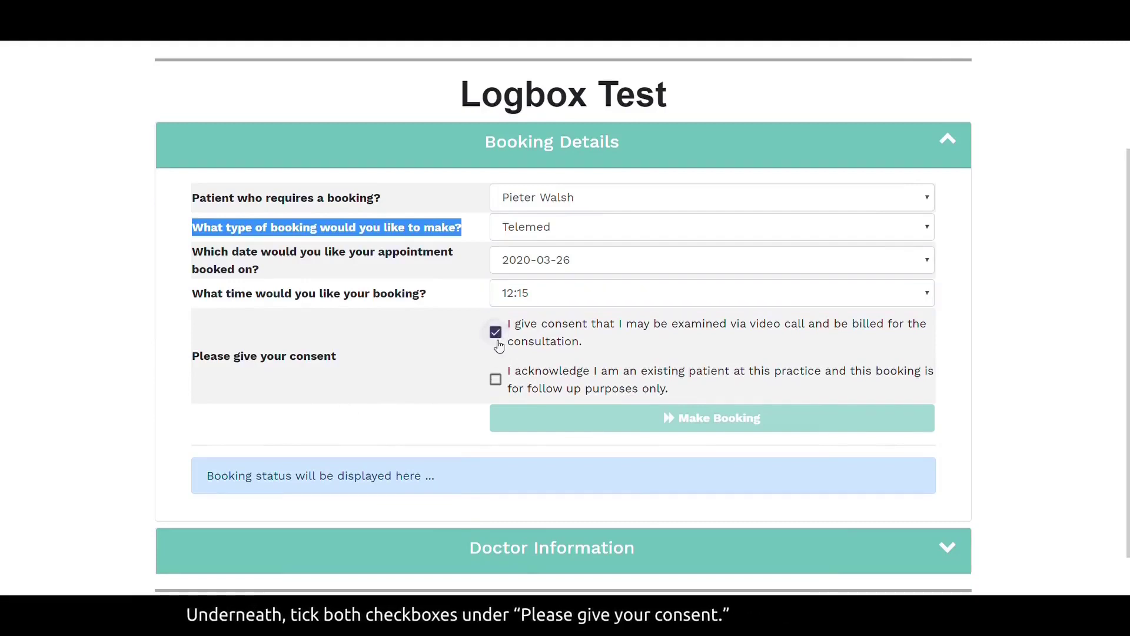
pyautogui.click(497, 383)
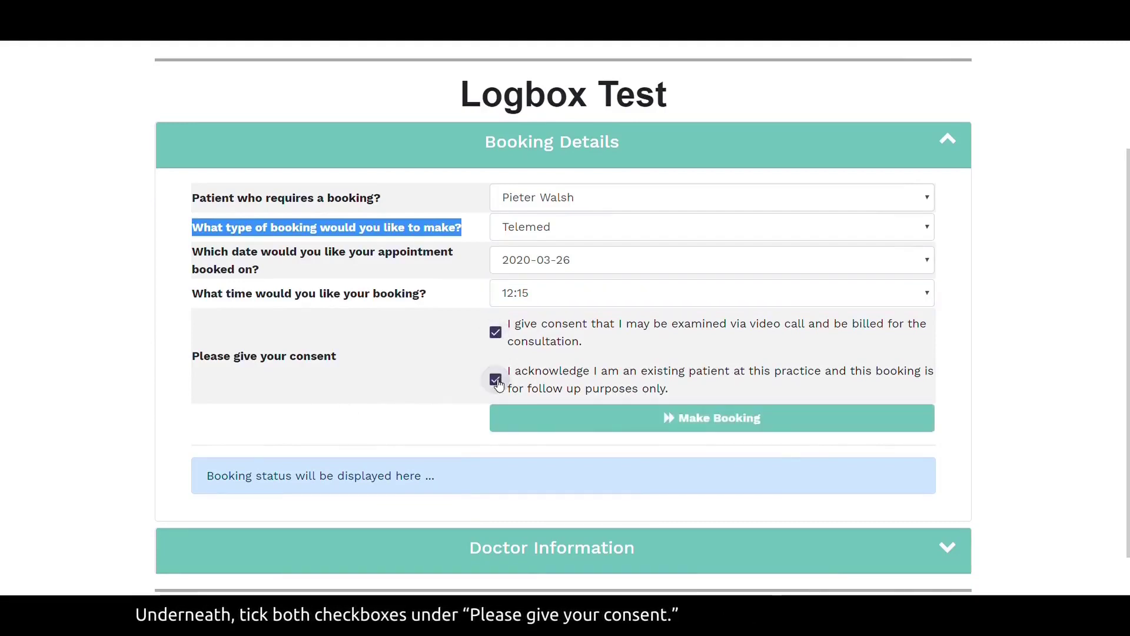
pyautogui.click(787, 418)
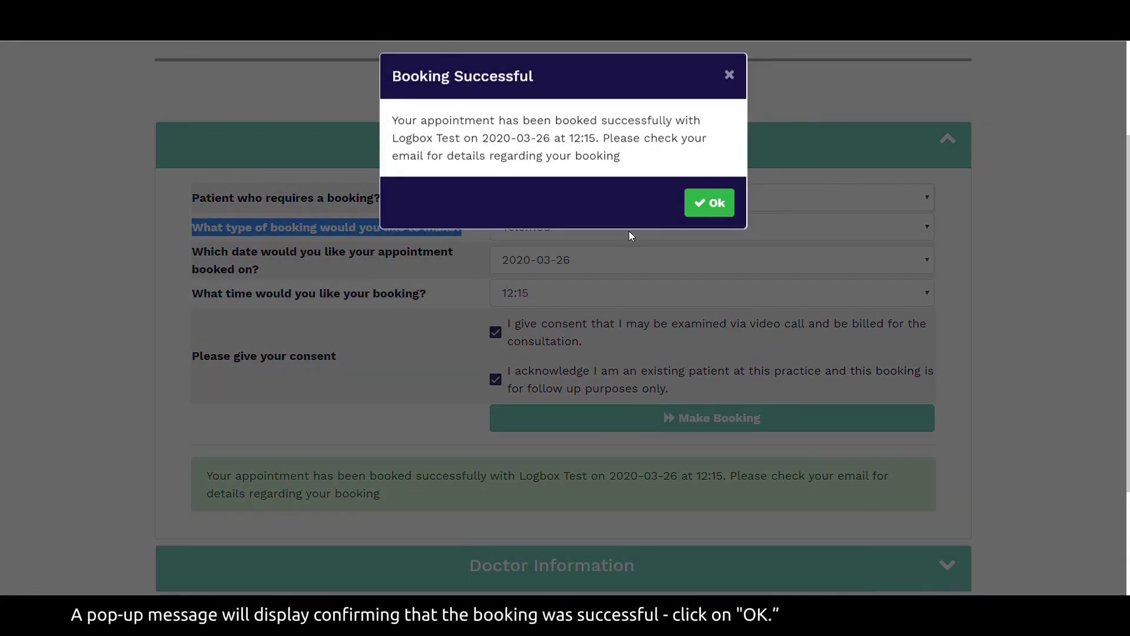
pyautogui.click(714, 207)
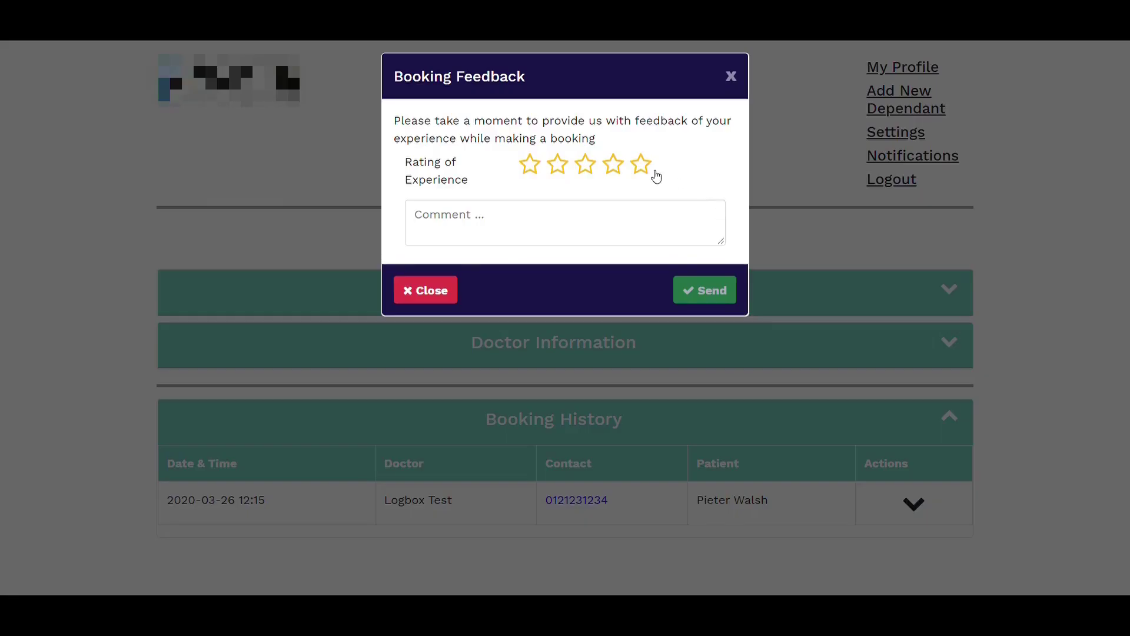
pyautogui.click(655, 174)
pyautogui.click(708, 291)
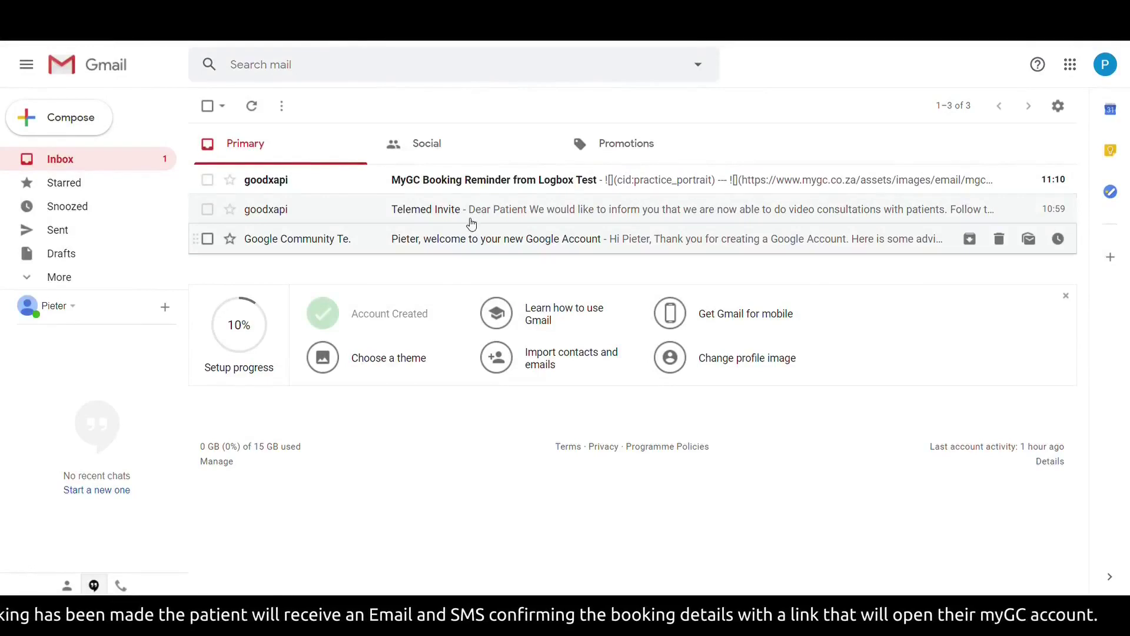
# Open Logbox Test's MyGC Booking Reminder email and scroll to its Confirm Your Details link
pyautogui.click(472, 191)
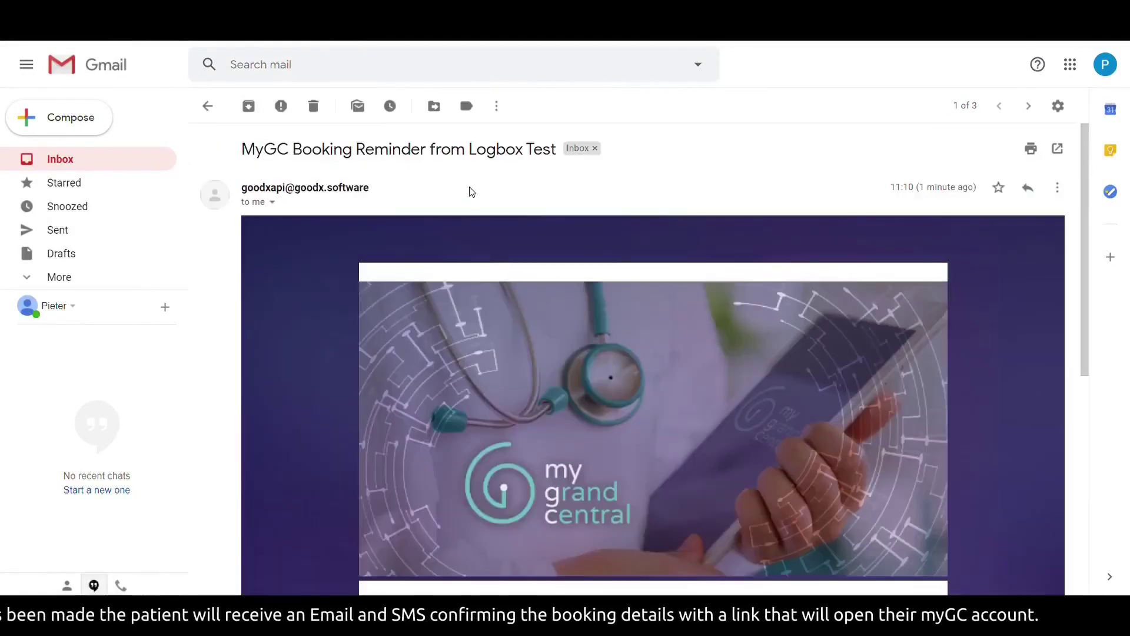
pyautogui.scroll(-6, 785, 229)
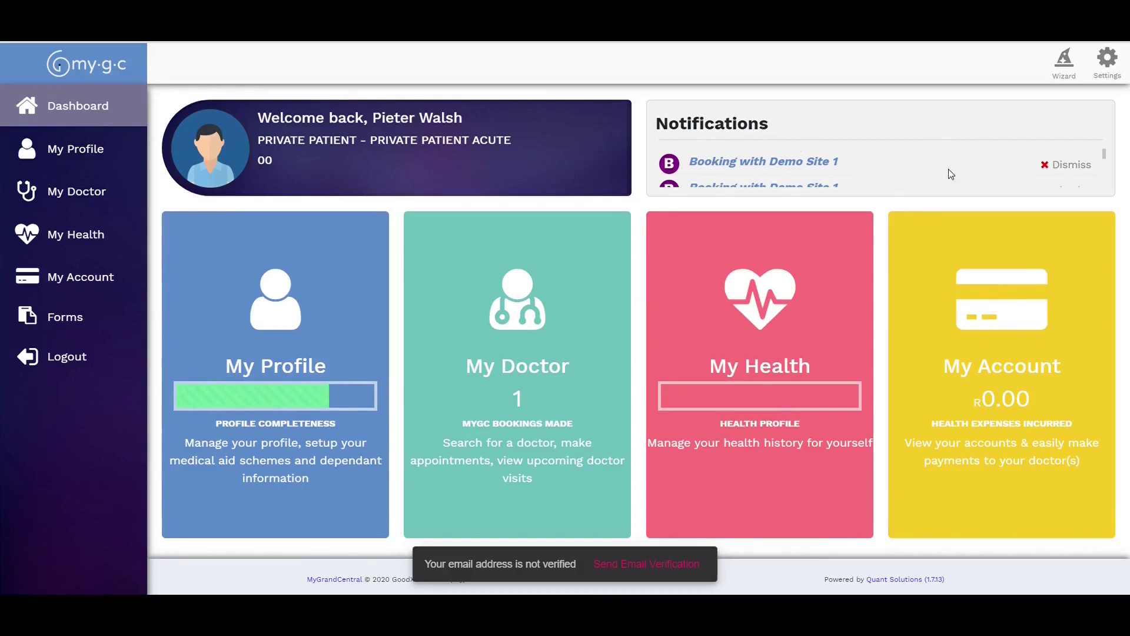
# Open the Telemed Call entry from Notifications, continue past the welcome, and start the call
pyautogui.scroll(-2, 950, 174)
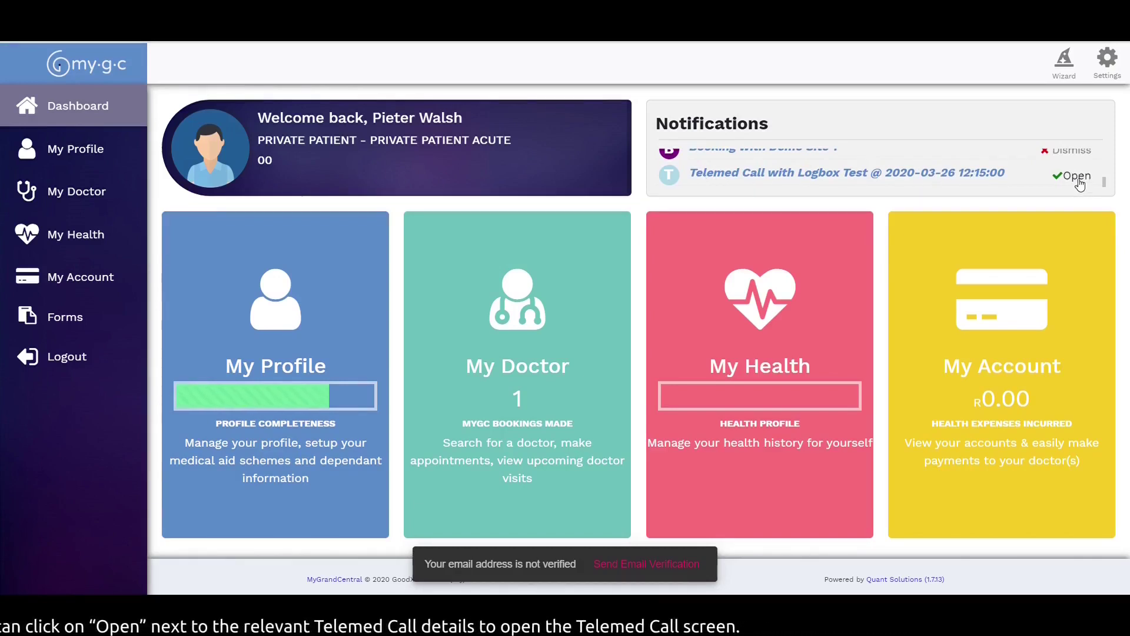
pyautogui.click(1077, 177)
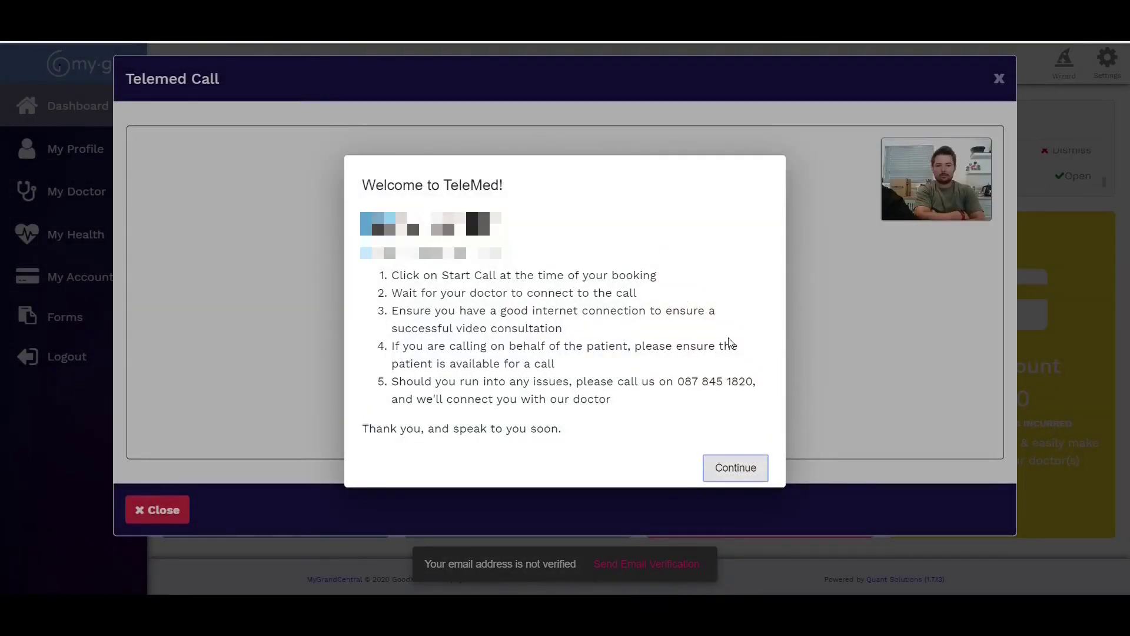
pyautogui.click(736, 470)
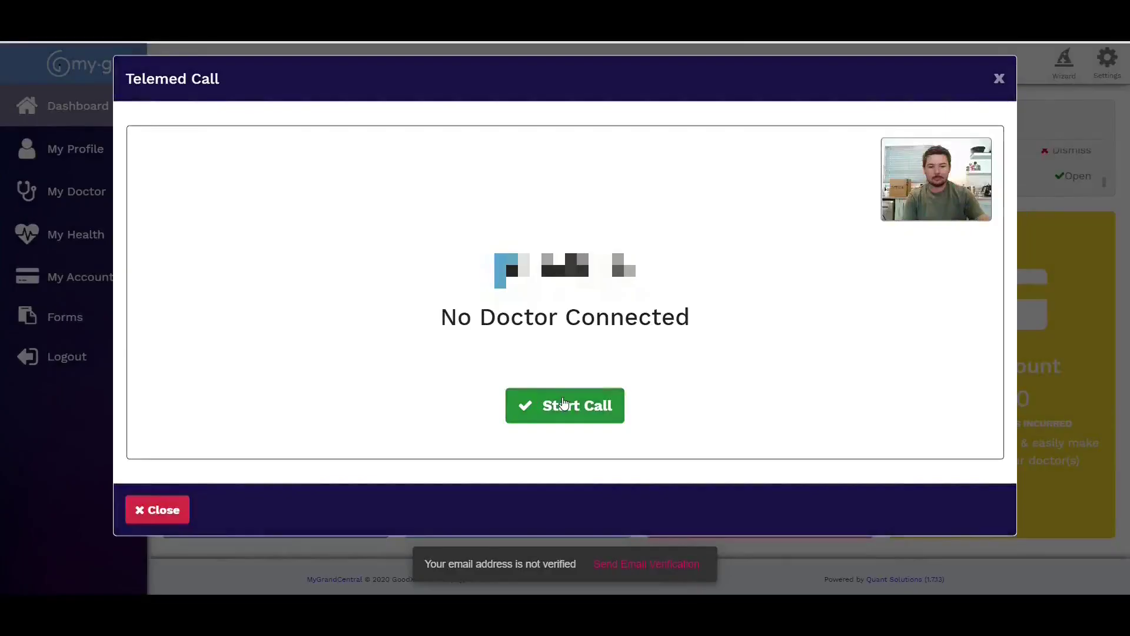
pyautogui.click(564, 404)
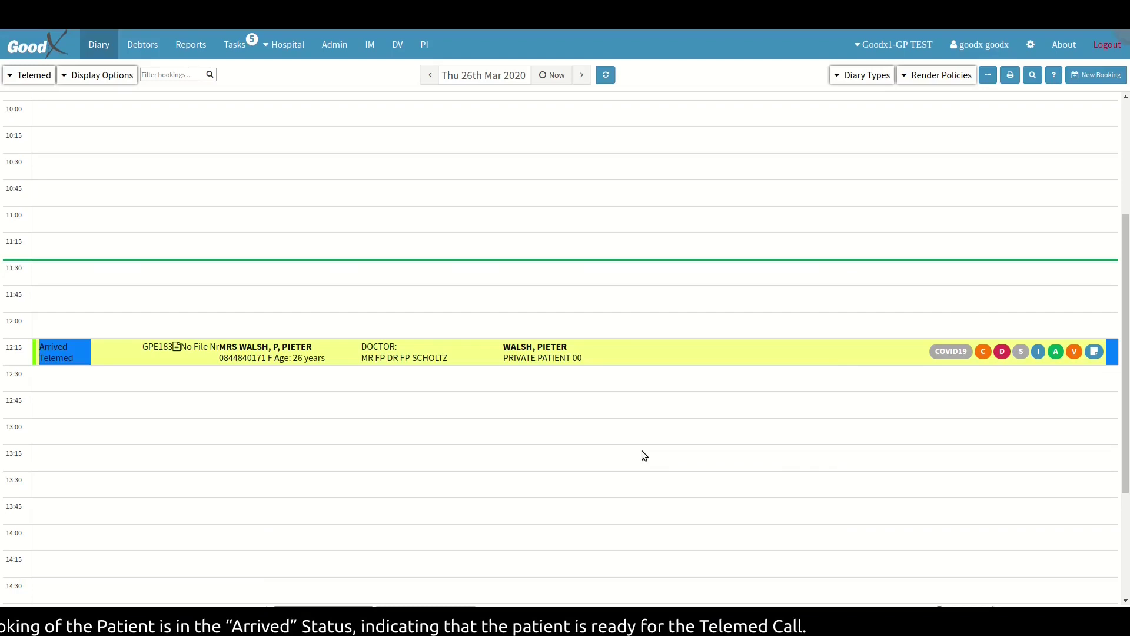
# Select the 12:15 Arrived Telemed booking in the diary and open its Clinical screen
pyautogui.click(662, 360)
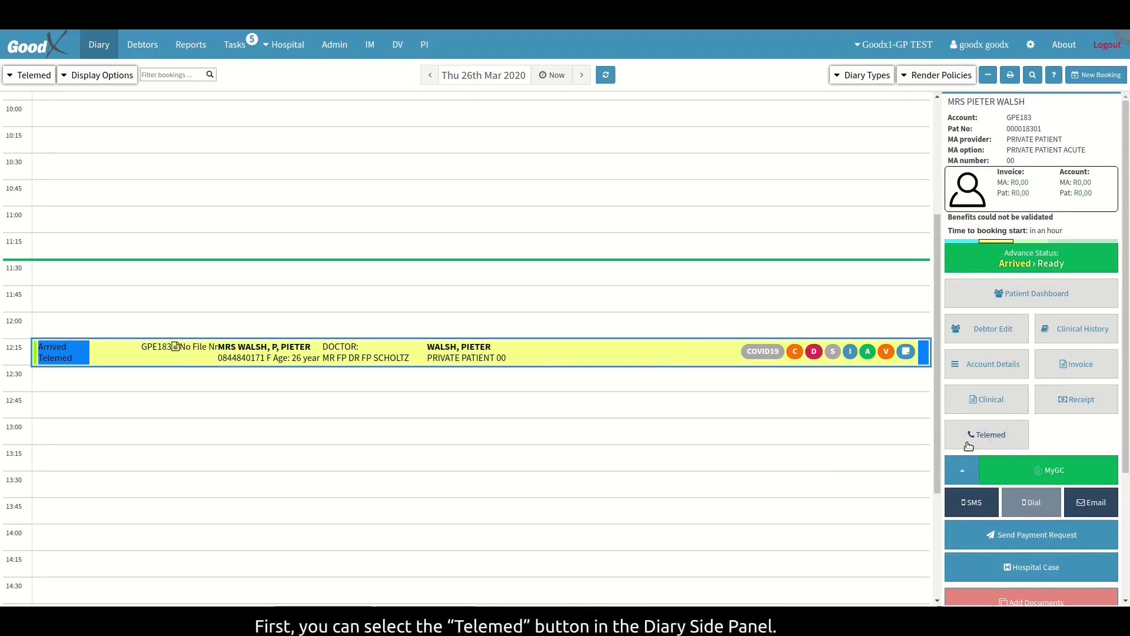
pyautogui.click(1022, 410)
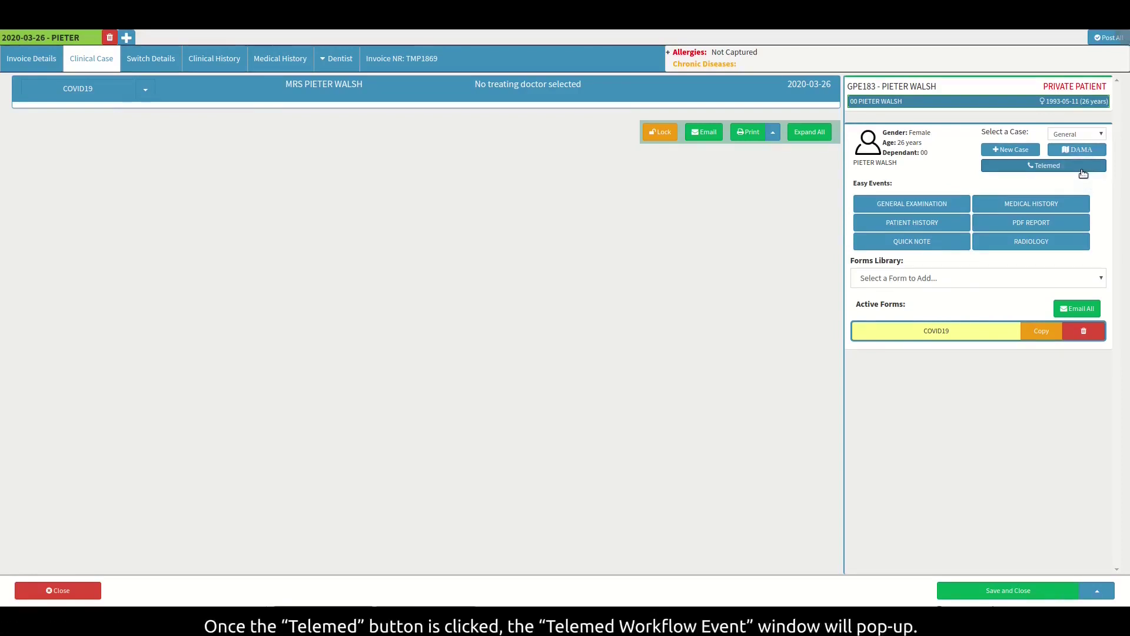
# Connect the Telemed video call with the patient through the case's Workflow Event dialog
pyautogui.click(1081, 167)
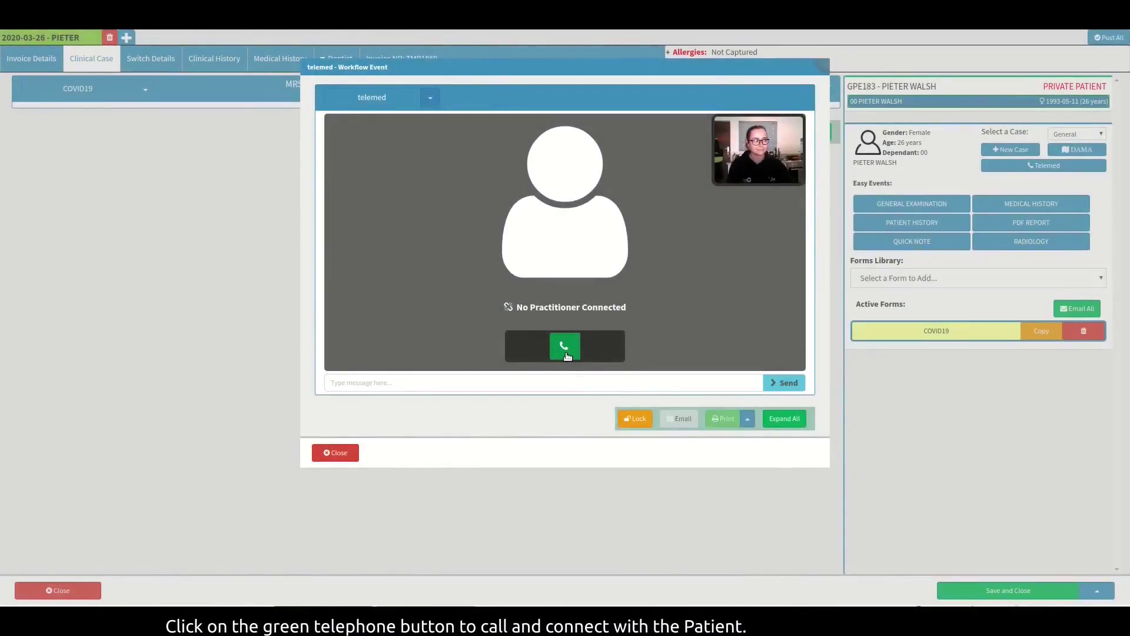
pyautogui.click(565, 348)
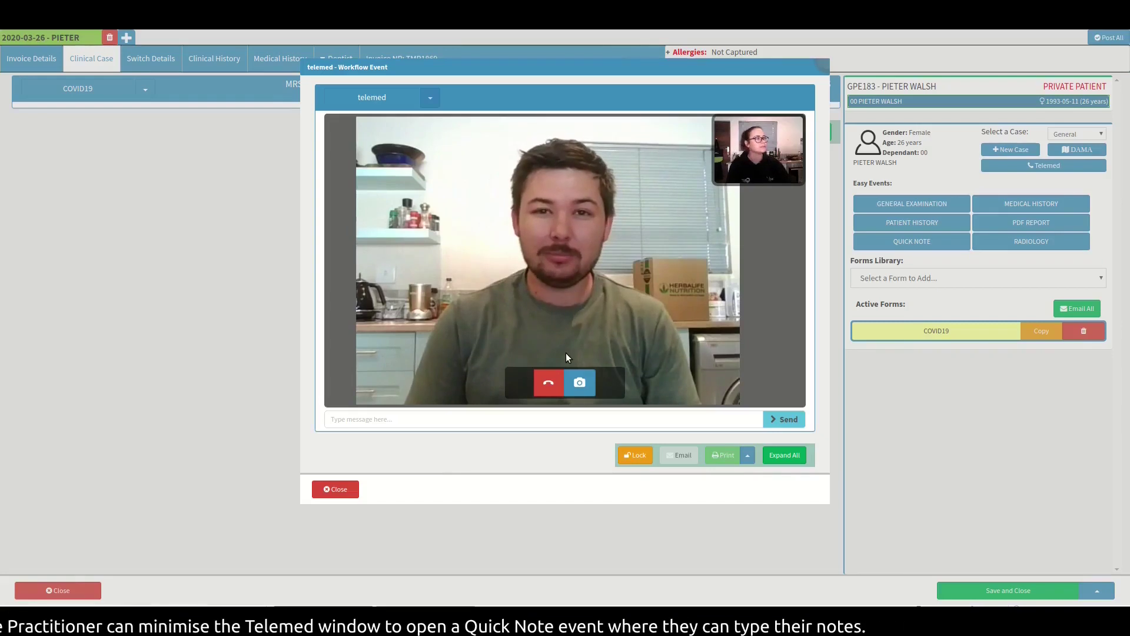
pyautogui.click(818, 80)
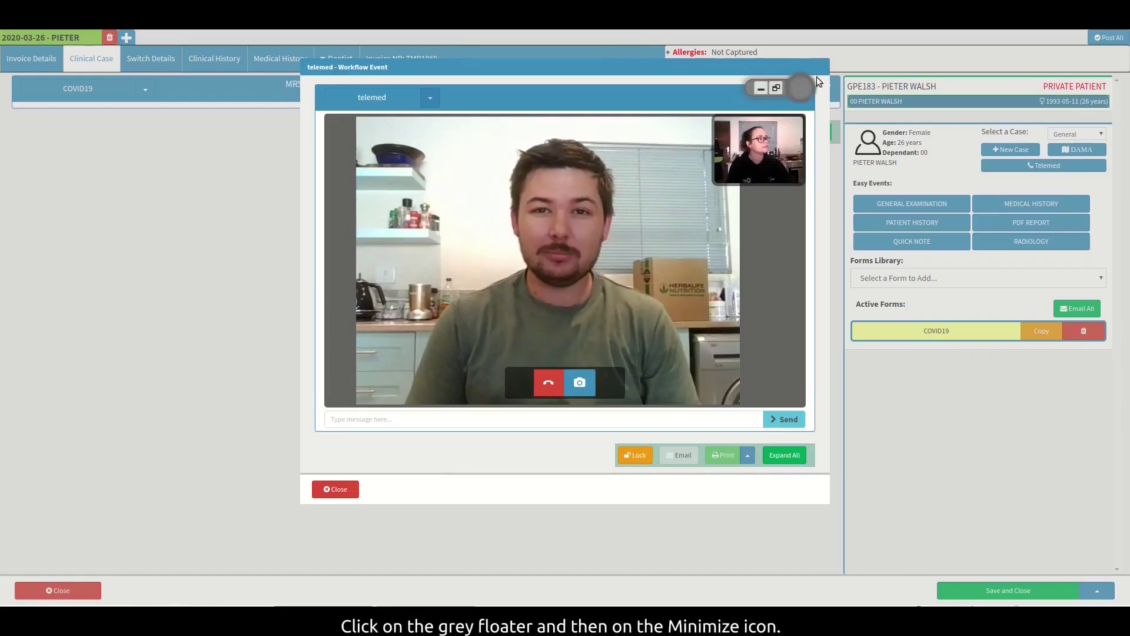
# Minimise the call to a floating preview and add a Quick Note 'Coughing a lot and don't feel well.'
pyautogui.click(759, 89)
pyautogui.moveTo(717, 173); pyautogui.dragTo(1081, 68)
pyautogui.click(911, 241)
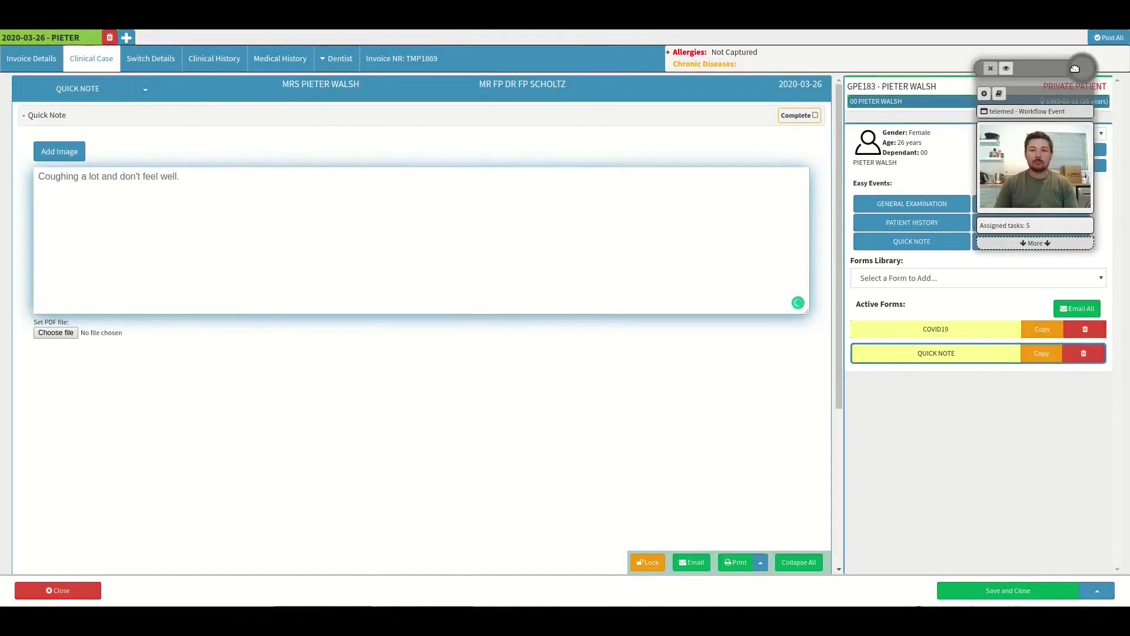
# Restore the full call window and save a snapshot of the patient's arm
pyautogui.moveTo(1082, 67); pyautogui.dragTo(536, 162)
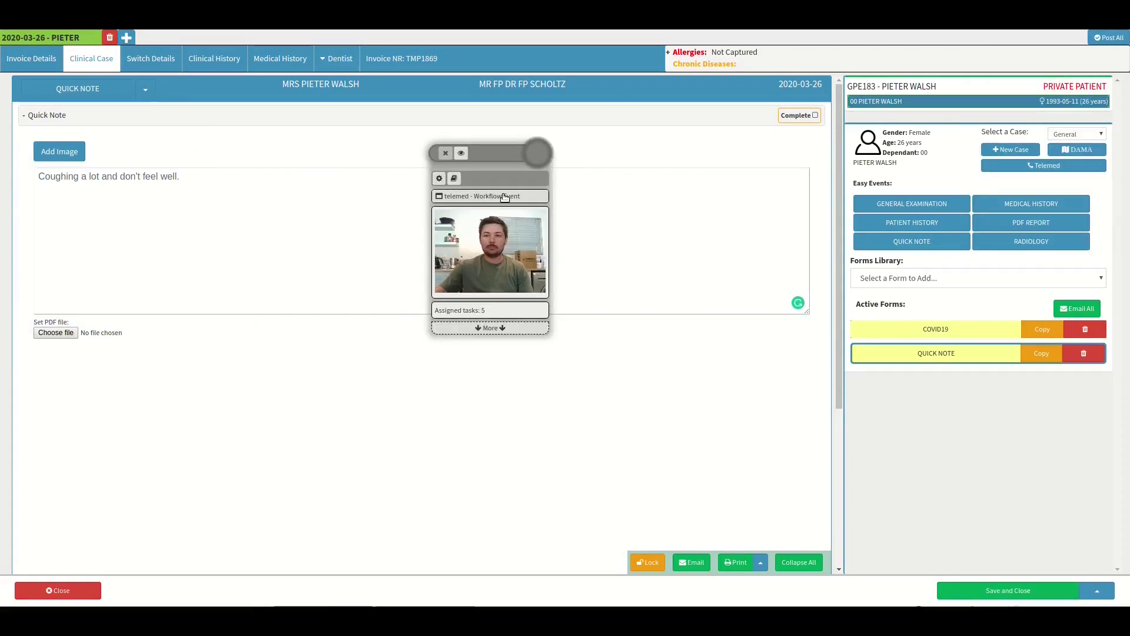
pyautogui.click(514, 203)
pyautogui.moveTo(538, 153); pyautogui.dragTo(877, 57)
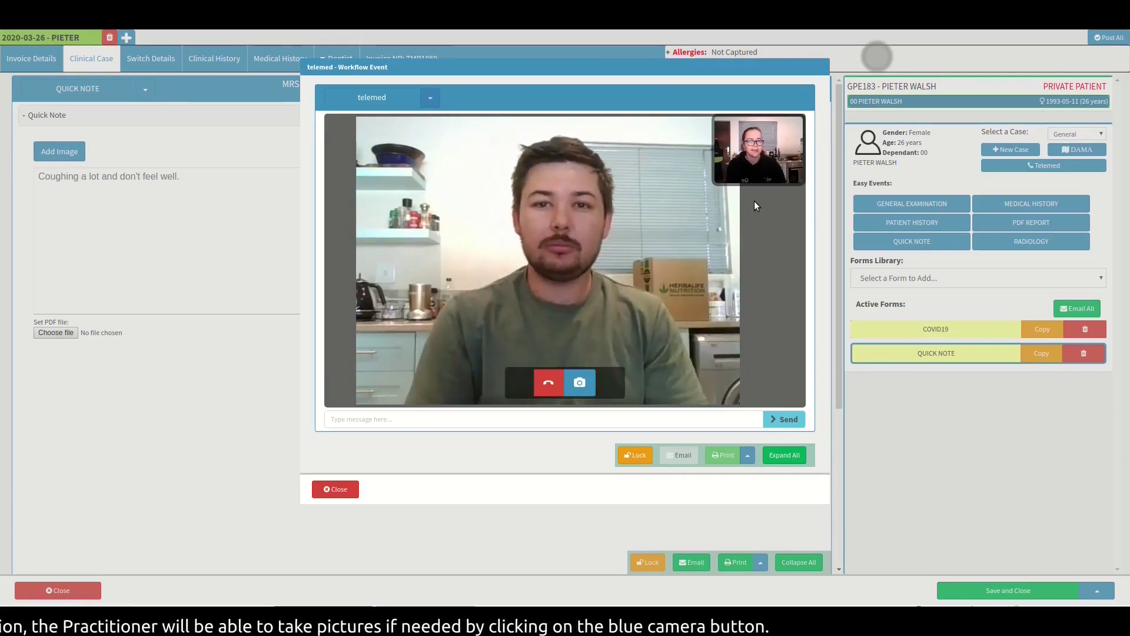
pyautogui.click(580, 384)
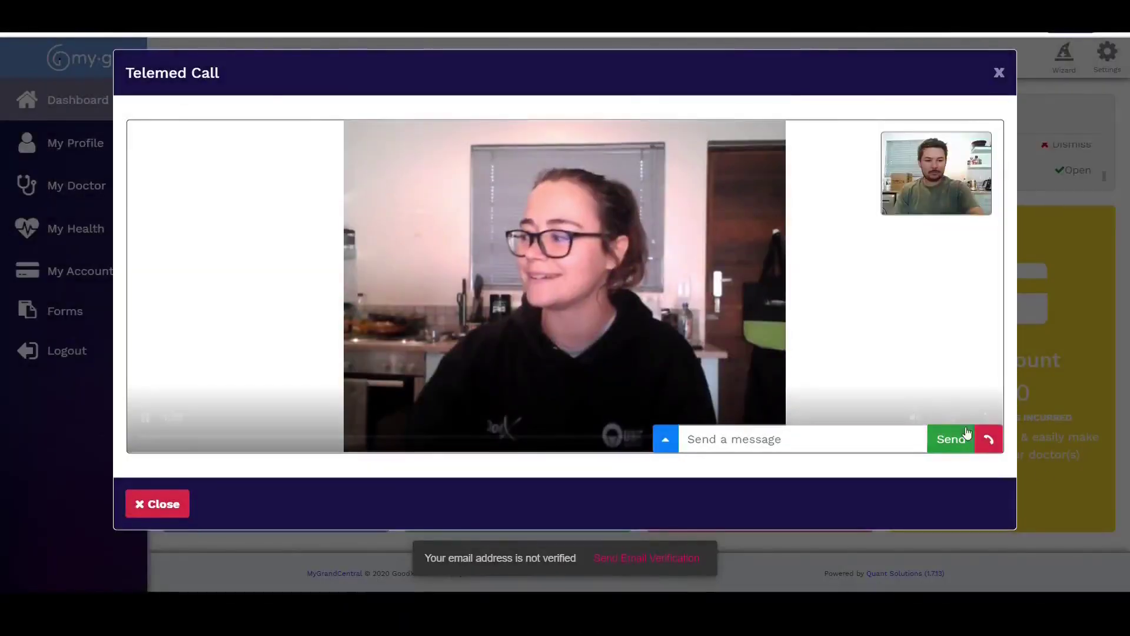
# Hang up the call, confirm Ok in End Call, and close the myGC call window
pyautogui.click(992, 446)
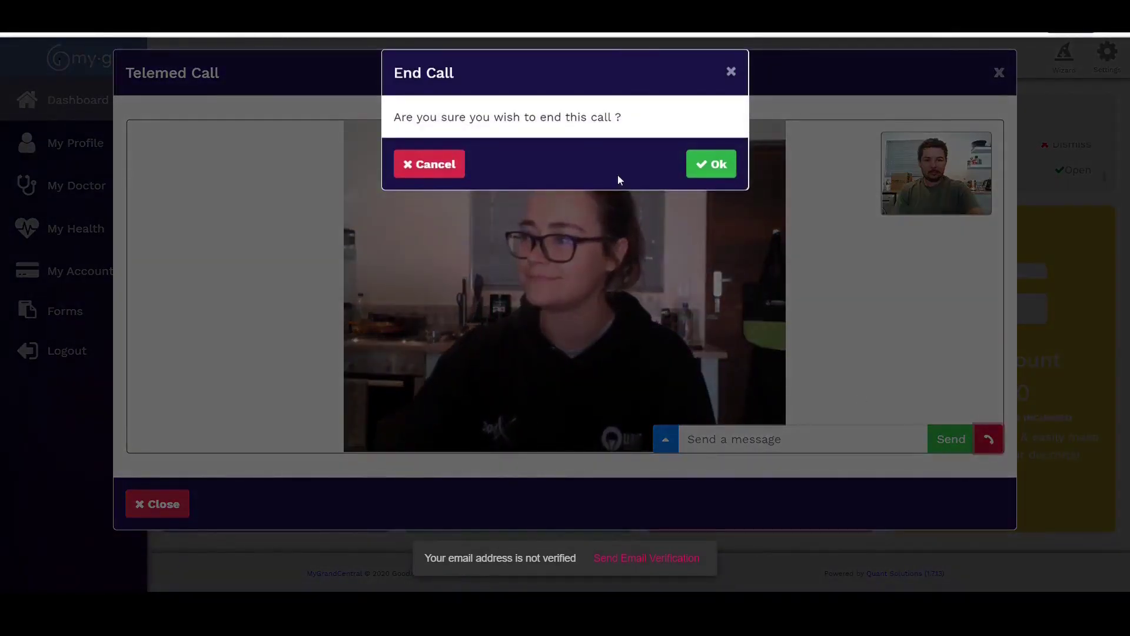
pyautogui.click(723, 168)
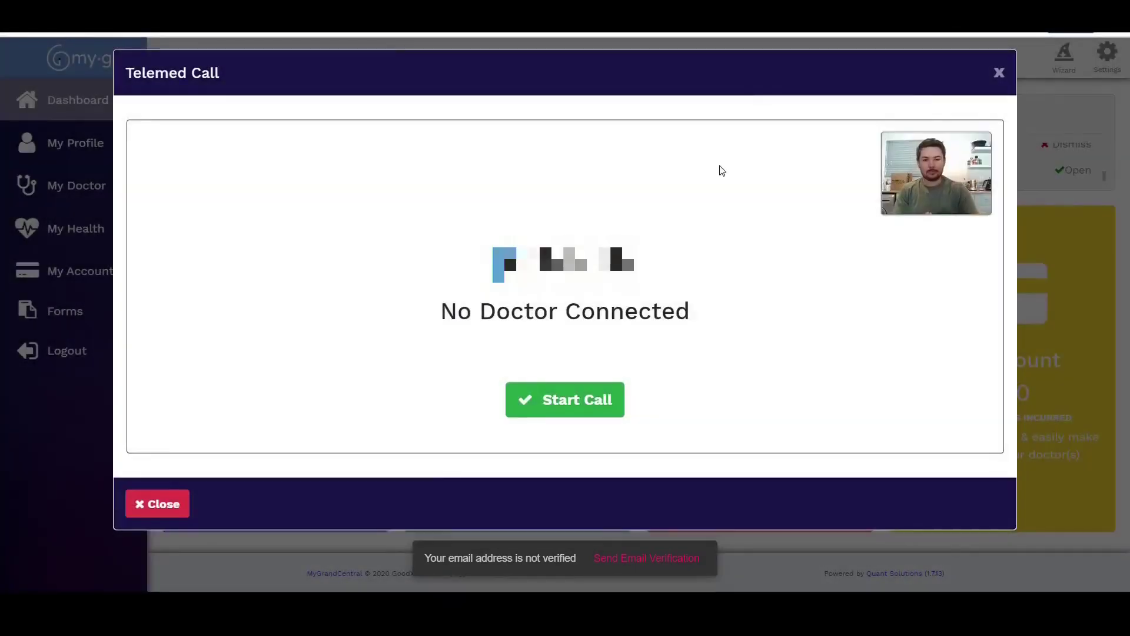
pyautogui.click(138, 511)
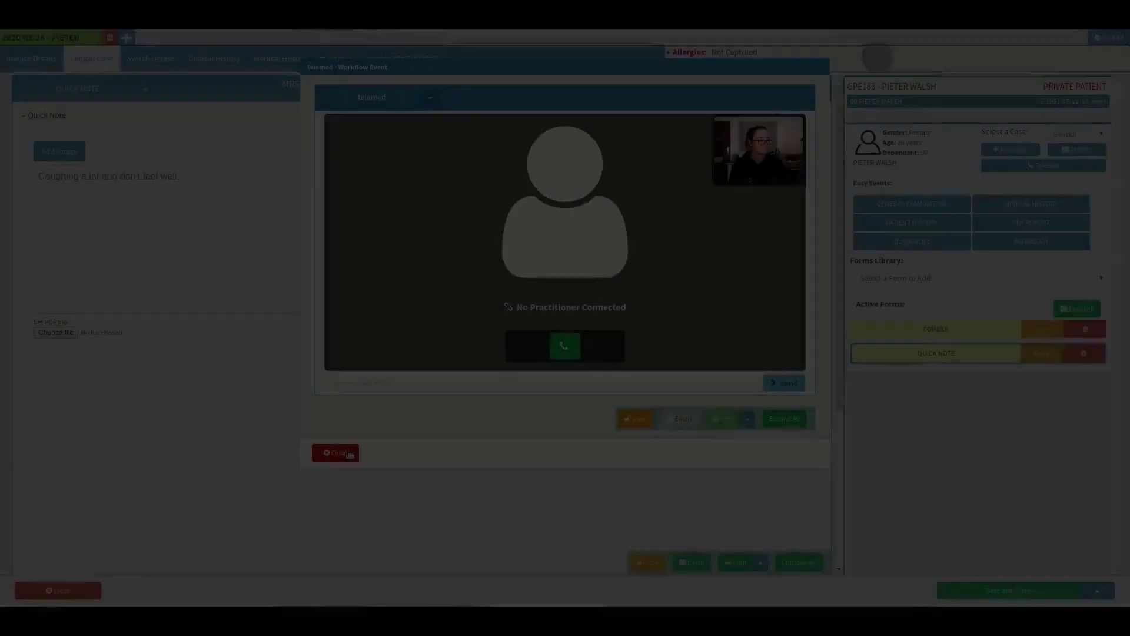
# Close the telemed dialog and attach the latest externally uploaded arm snapshot to the Quick Note
pyautogui.click(347, 454)
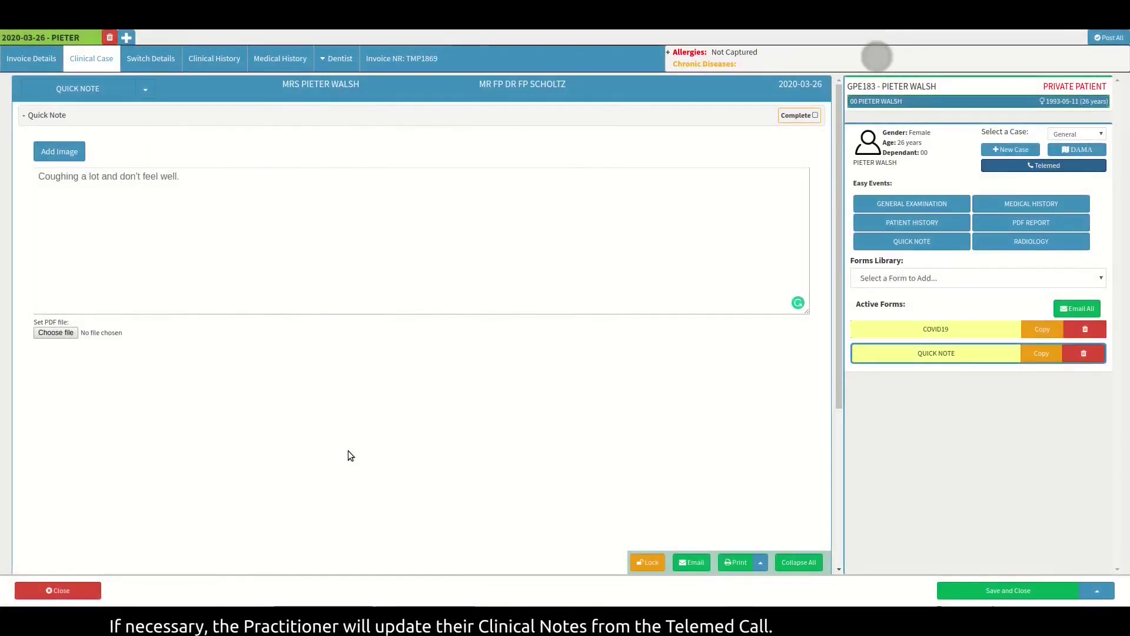
pyautogui.click(121, 118)
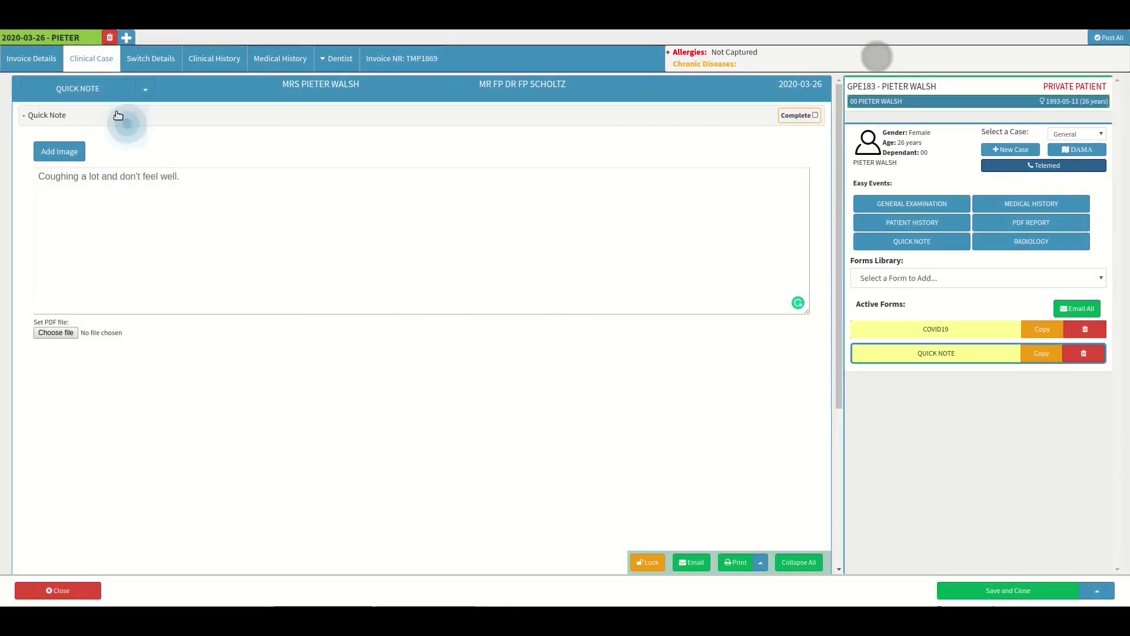
pyautogui.click(71, 160)
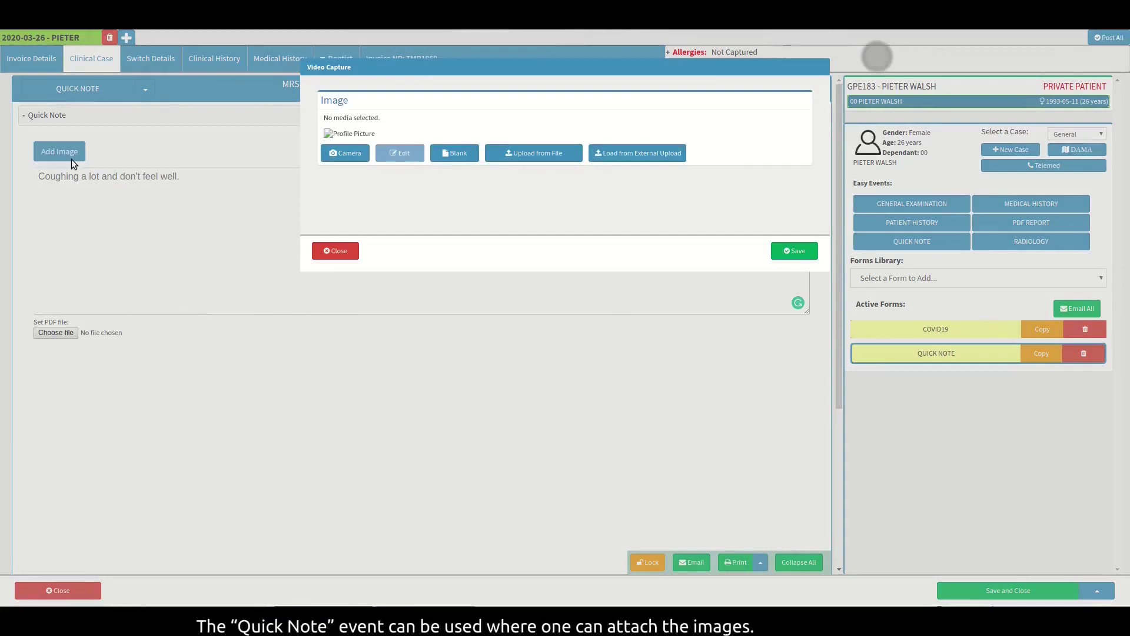
pyautogui.click(645, 160)
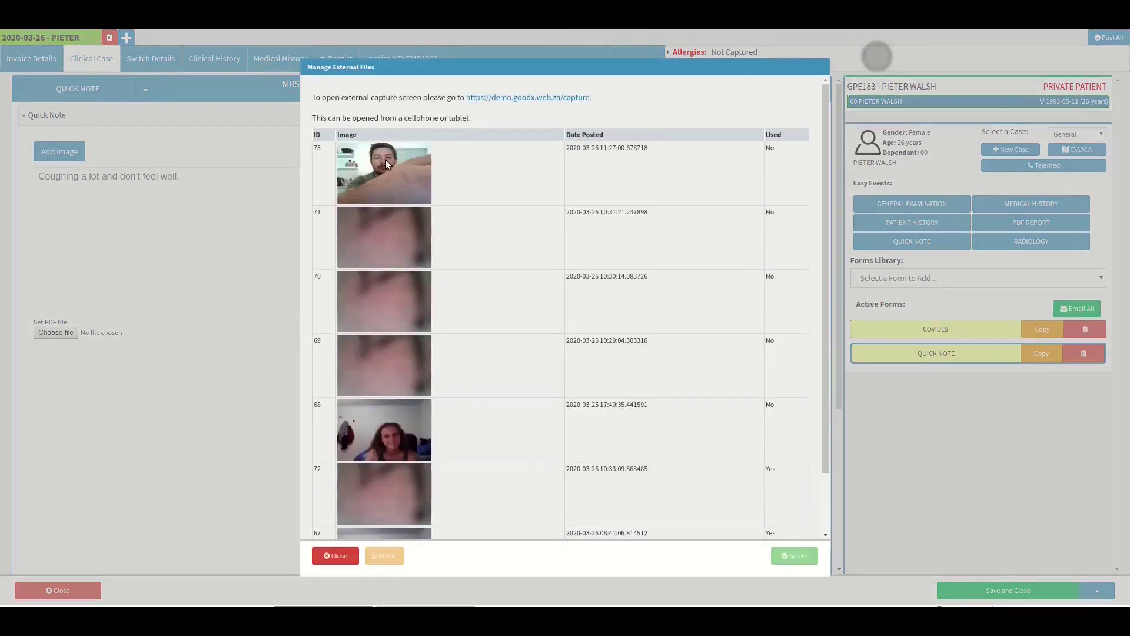
pyautogui.click(798, 559)
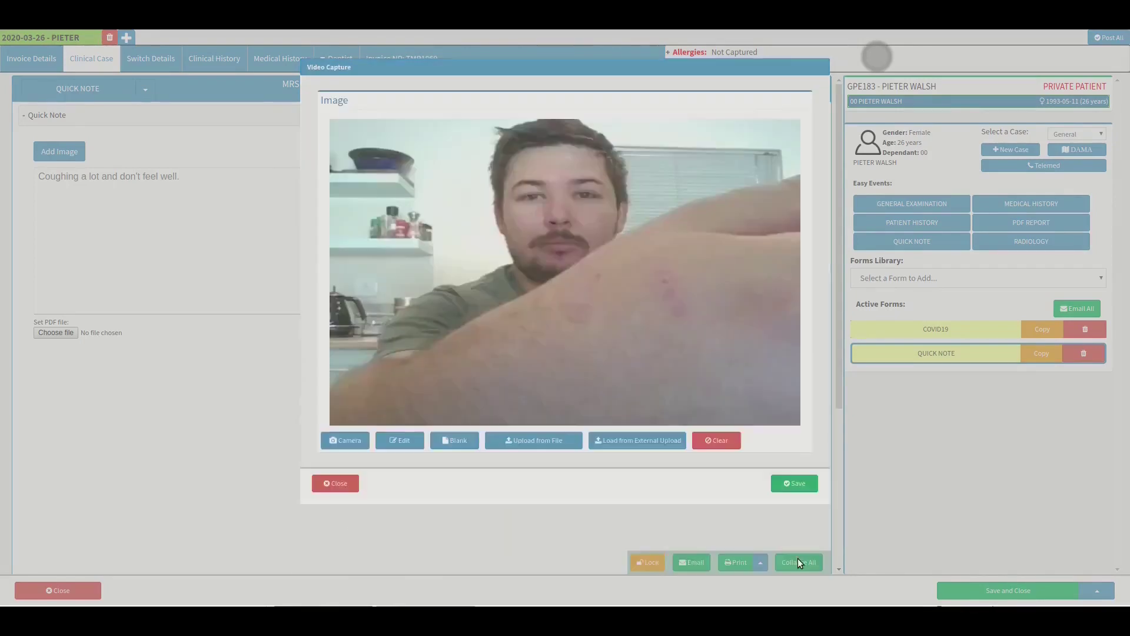
pyautogui.click(795, 481)
pyautogui.click(216, 311)
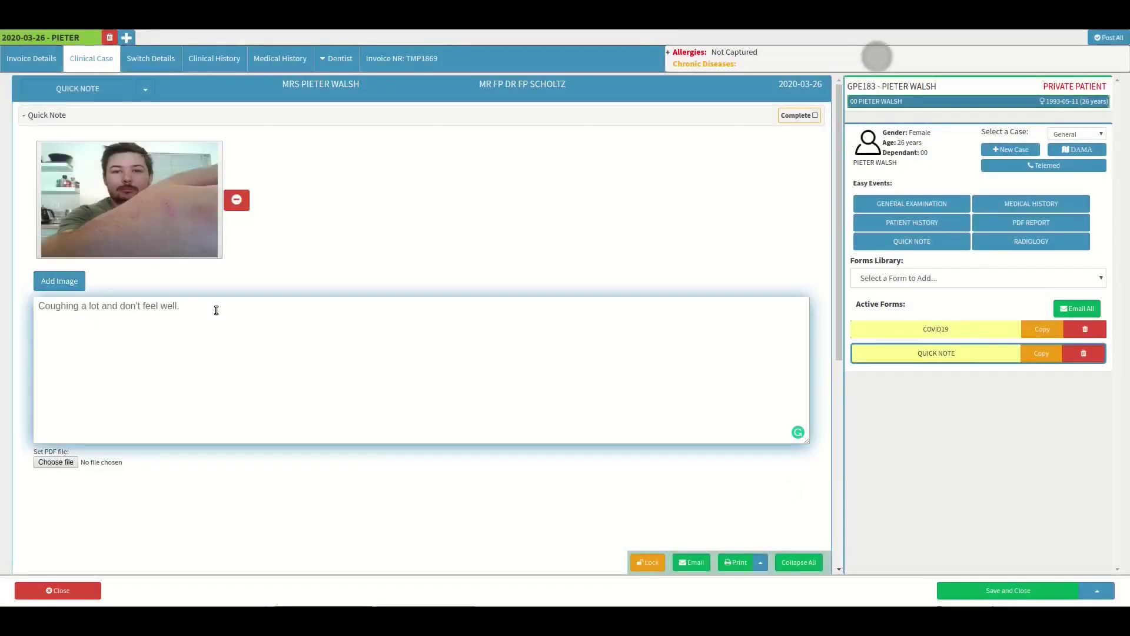